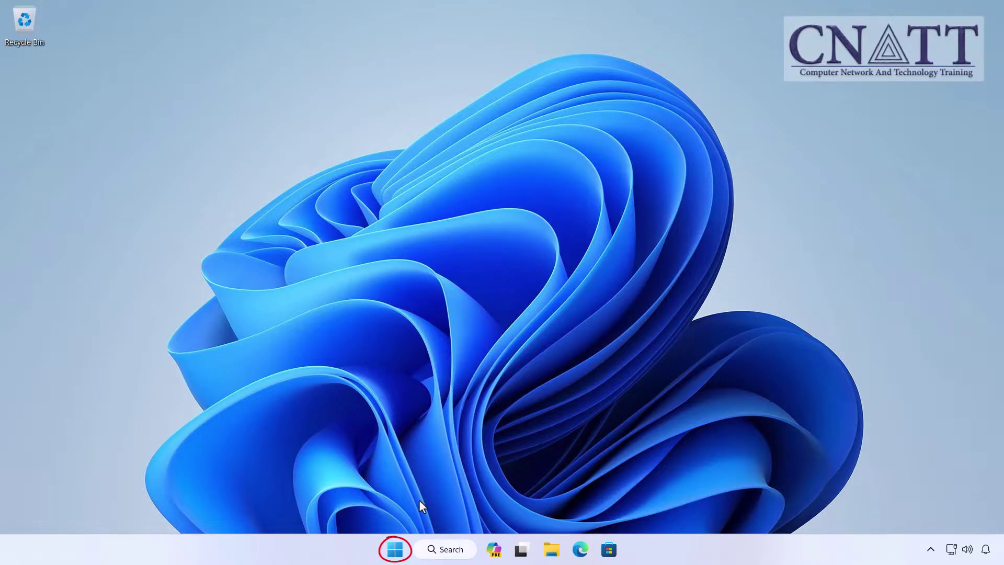
- Open Settings' Network & internet Ethernet properties, where DNS assignment shows Automatic (DHCP)
right_click(400, 553)
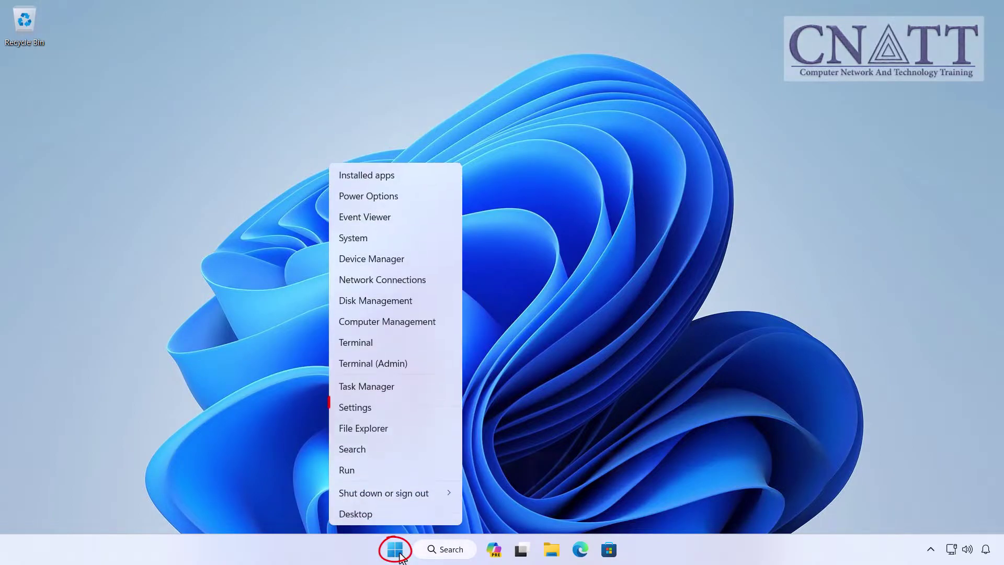
click(429, 415)
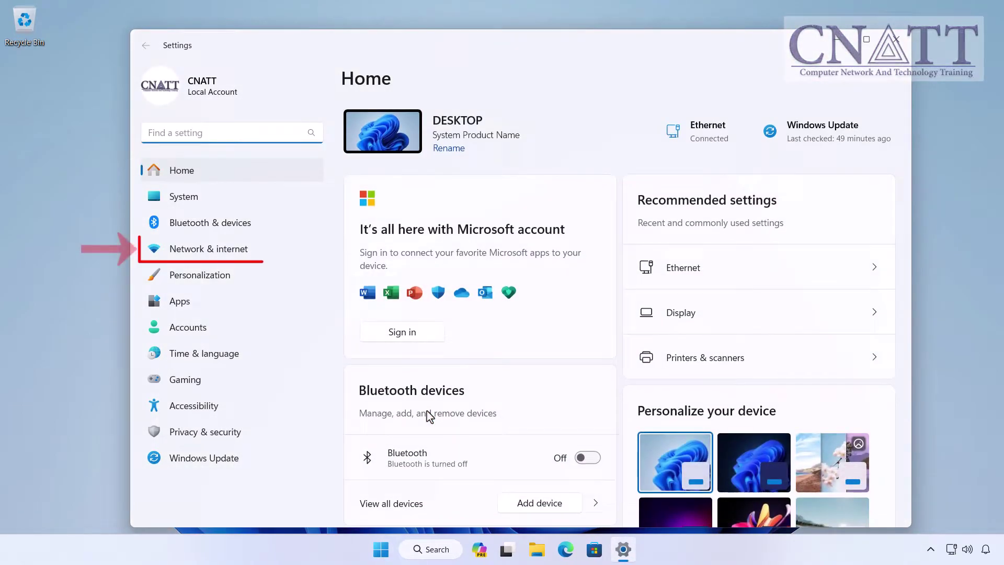
click(279, 260)
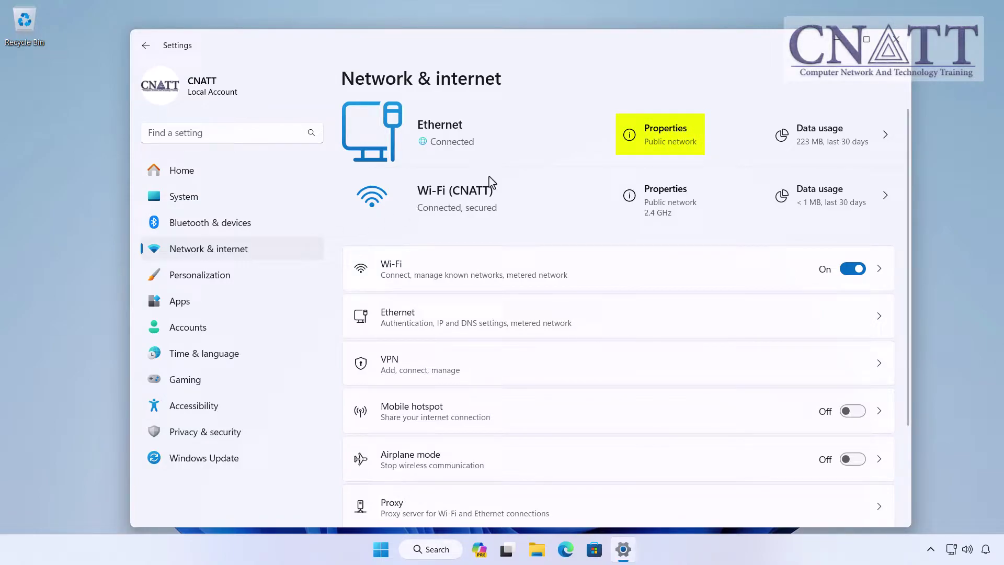
click(688, 152)
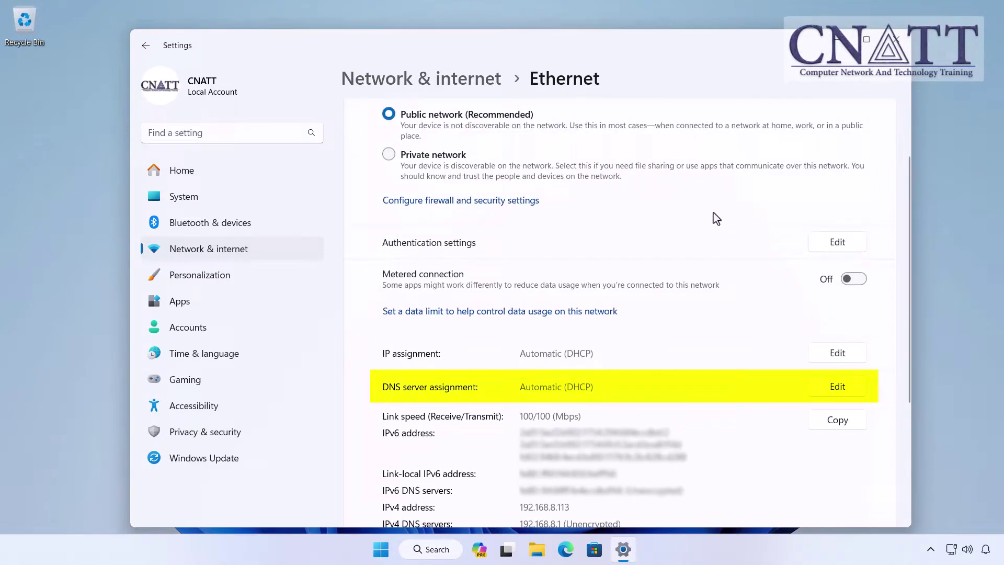
- Switch Ethernet DNS to Manual, enable IPv4, and enter preferred 8.8.8.8 with automatic DNS over HTTPS
click(854, 391)
click(657, 261)
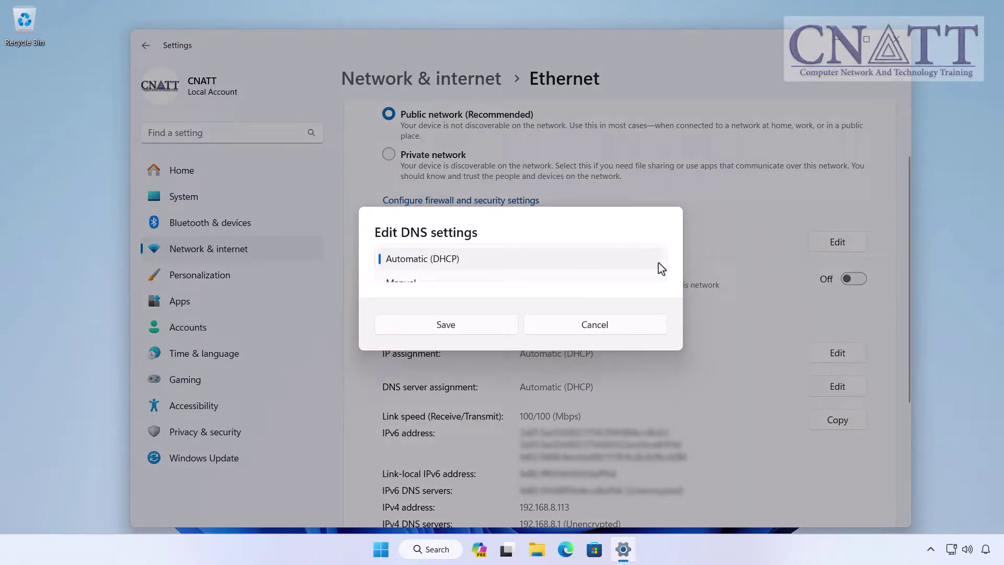
click(645, 286)
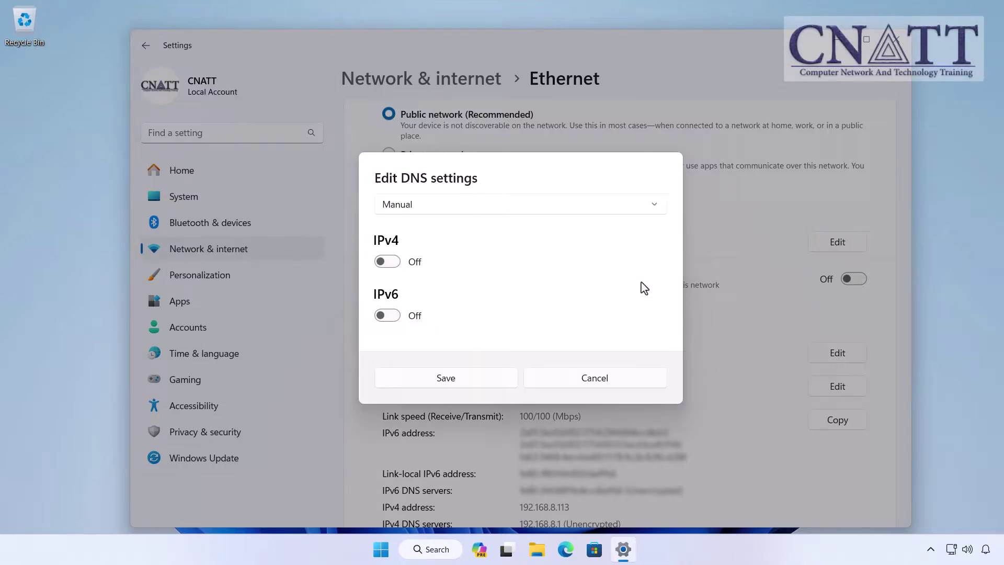
click(398, 265)
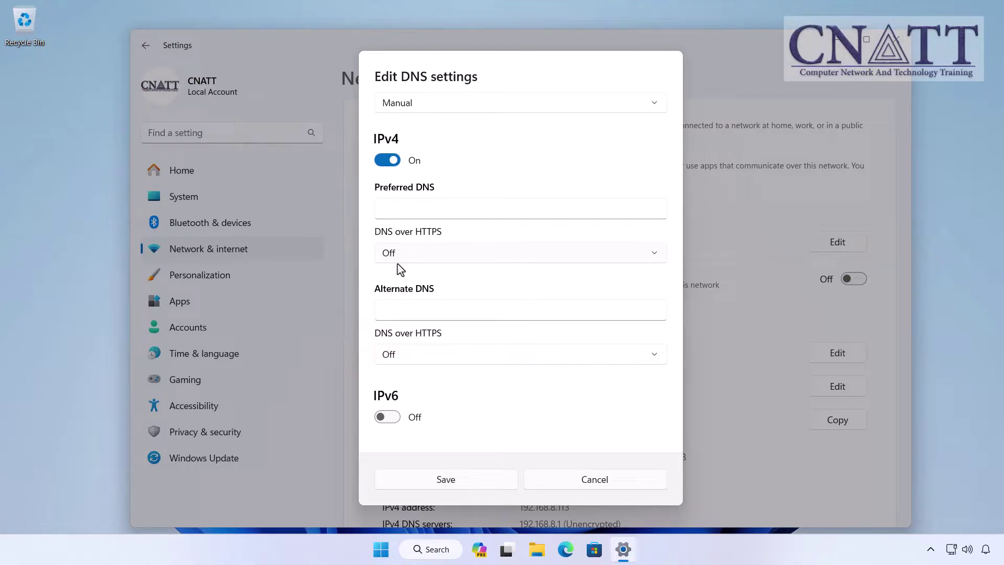
click(471, 209)
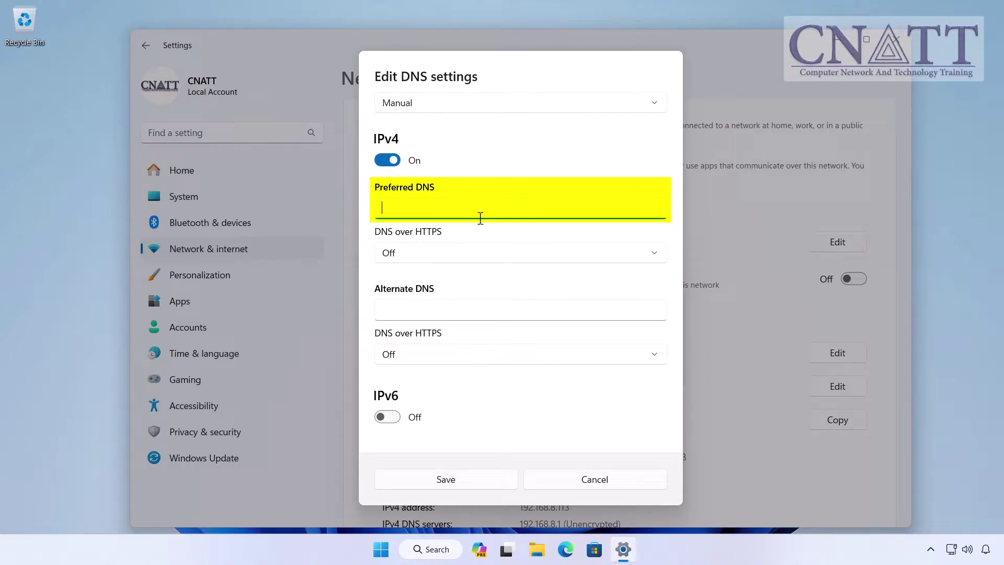
text(8)
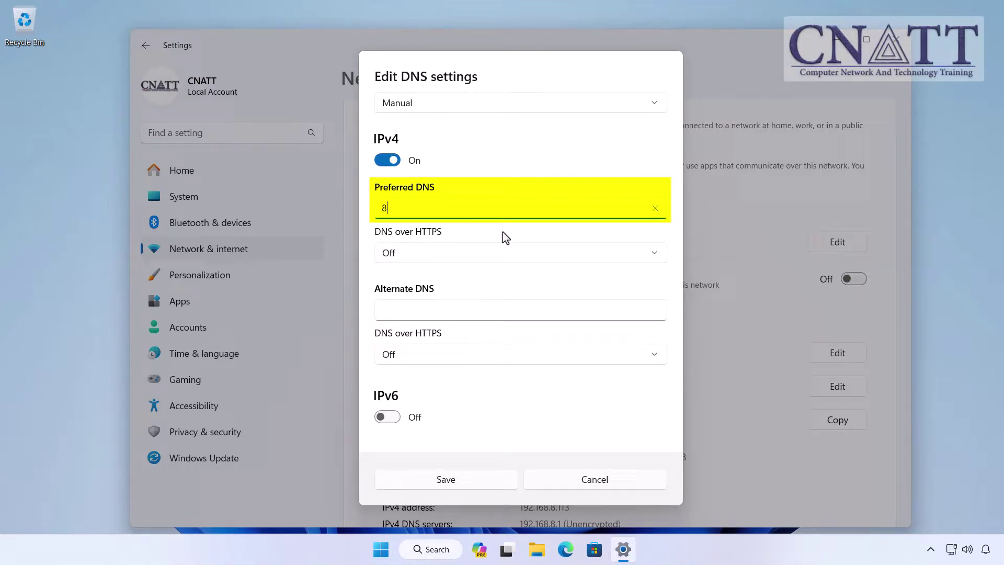
text(.8.8.8)
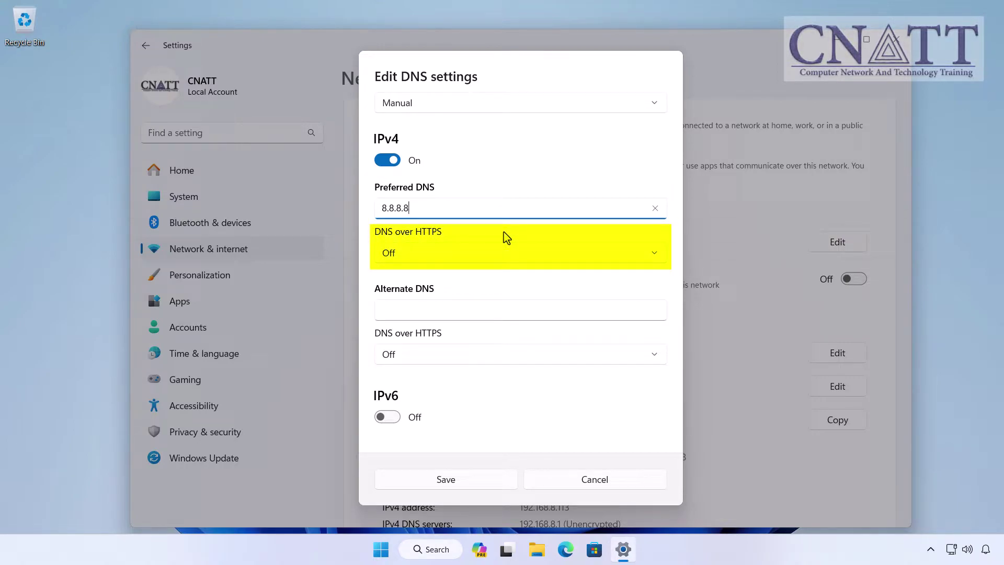
click(599, 262)
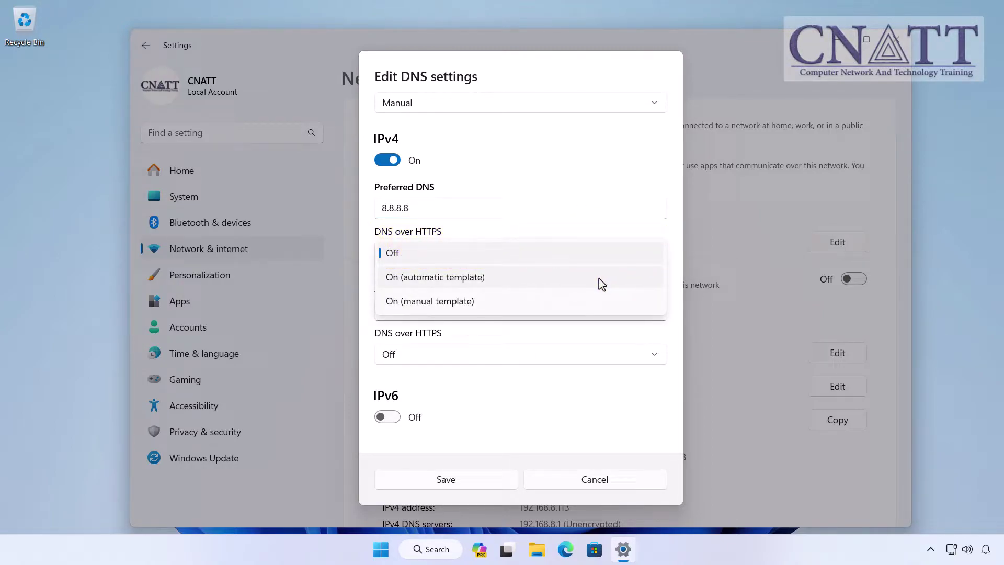
click(598, 278)
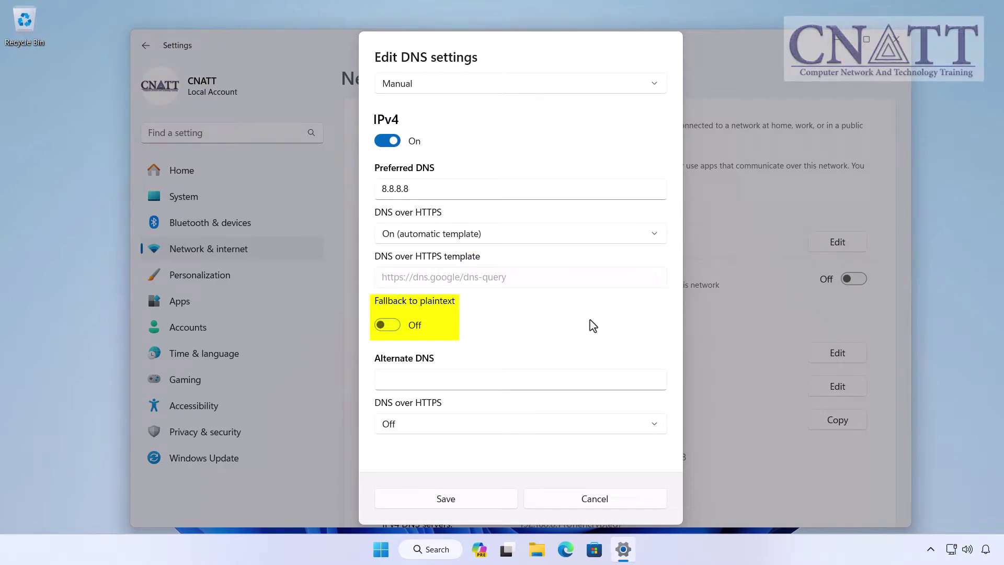
- Allow plaintext fallback for 8.8.8.8 and add alternate 8.8.4.4 with automatic DNS over HTTPS and fallback
click(390, 329)
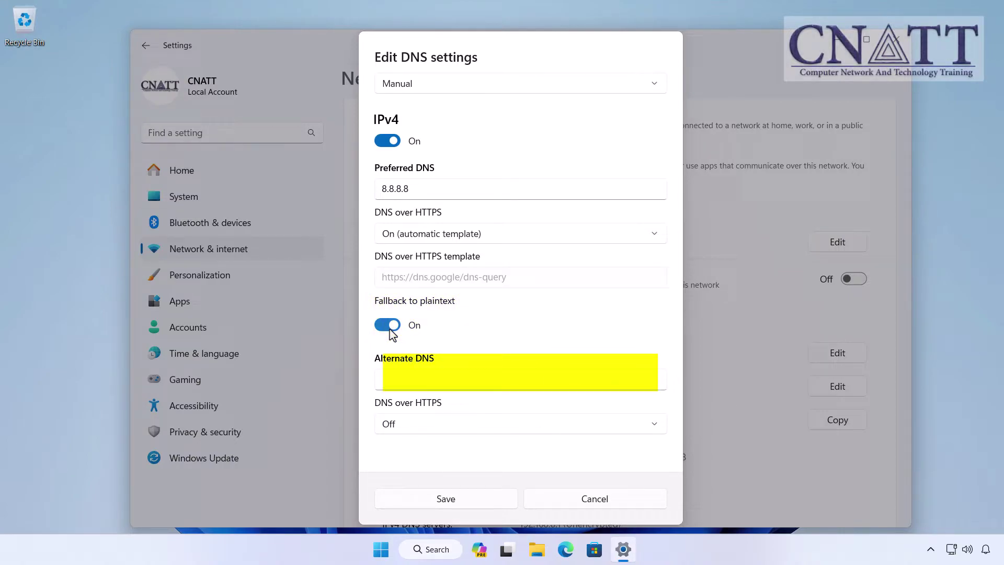
click(445, 374)
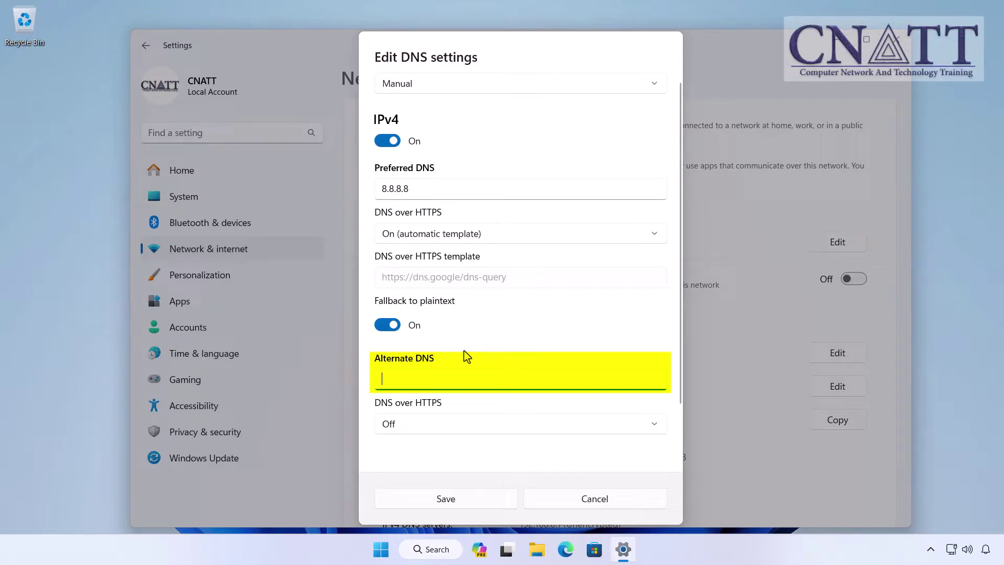
text(8.8.4.4)
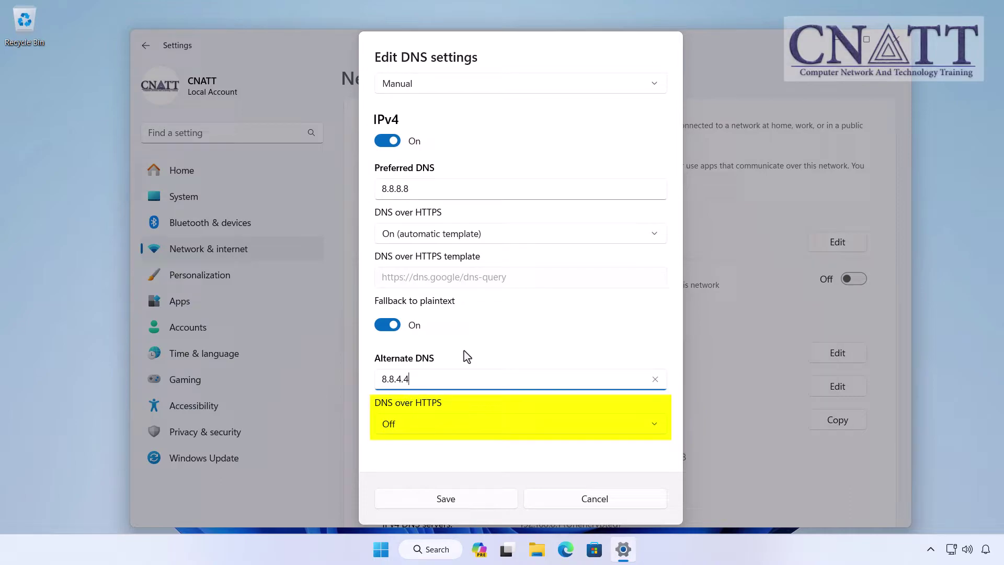
click(644, 433)
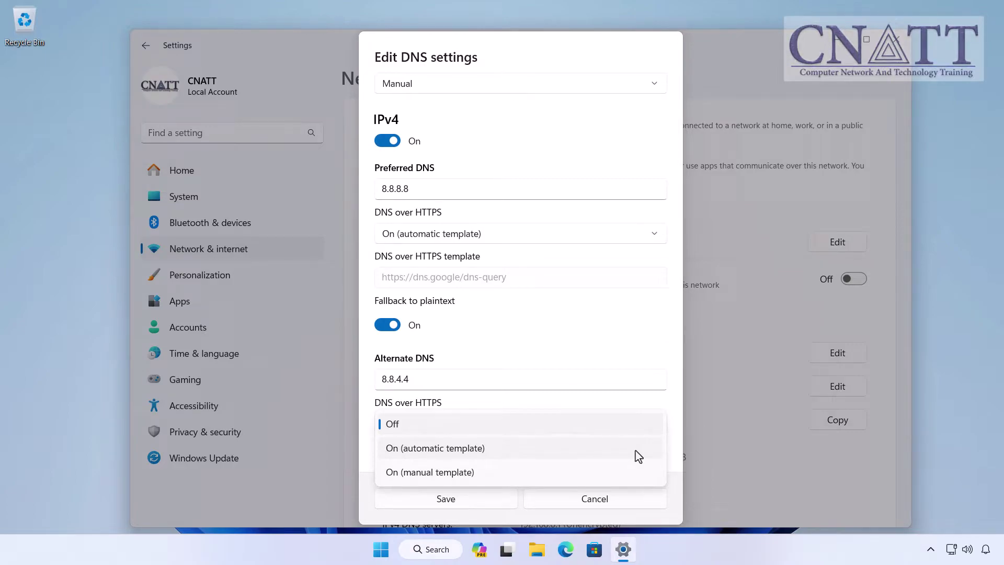
click(636, 451)
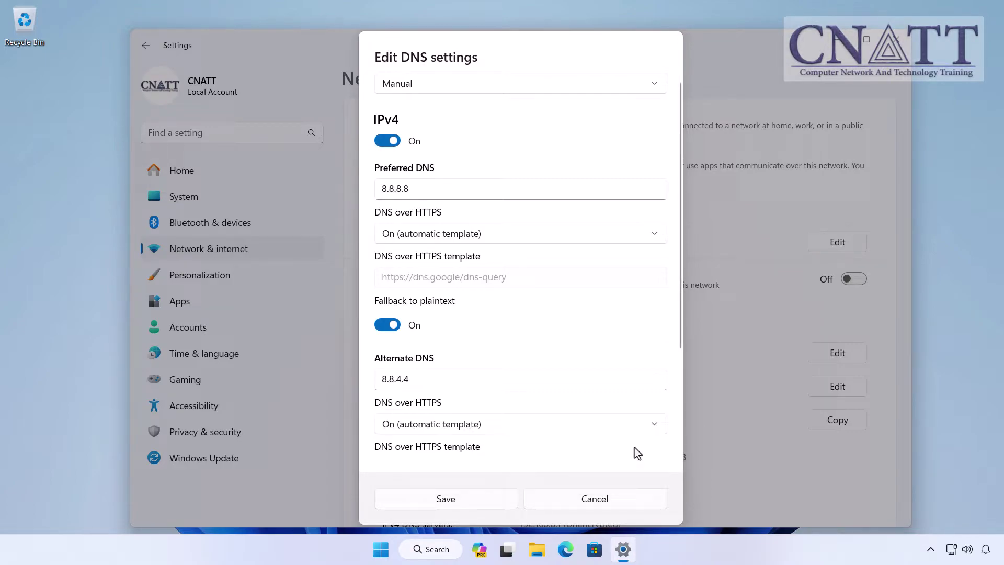
drag(680, 331, 684, 410)
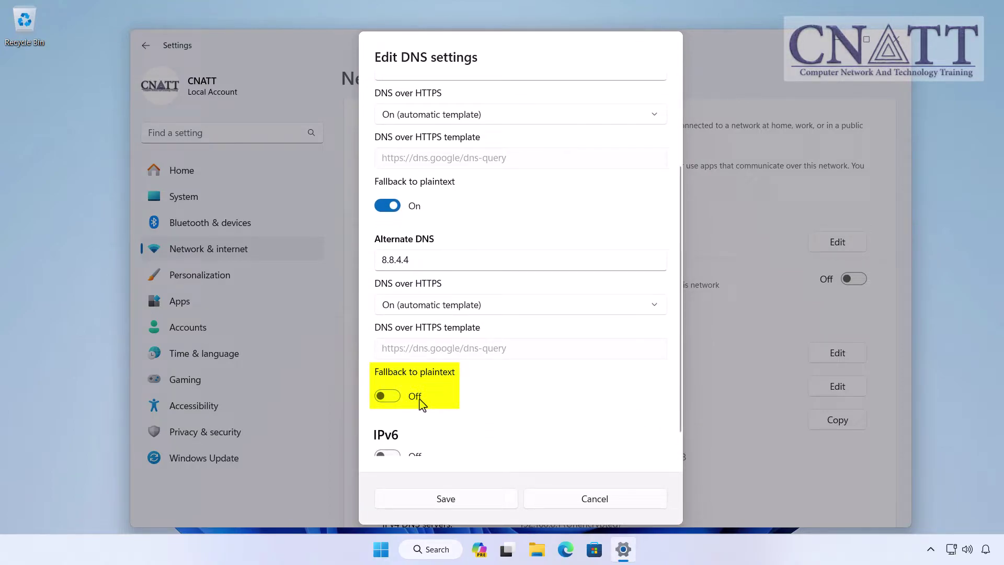
click(397, 398)
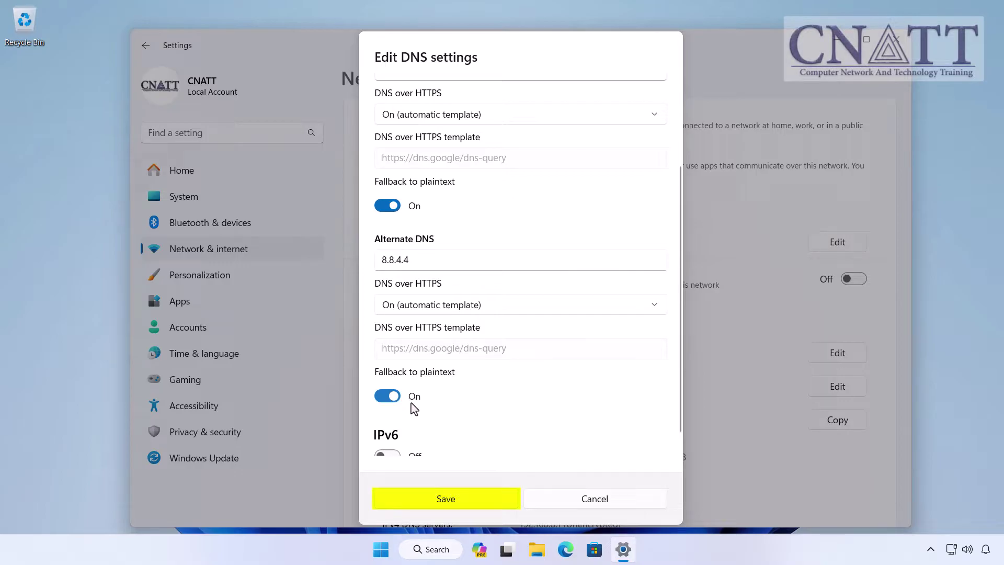
- Save the 8.8.8.8 / 8.8.4.4 IPv4 DNS settings and reopen the DNS assignment editor
click(499, 500)
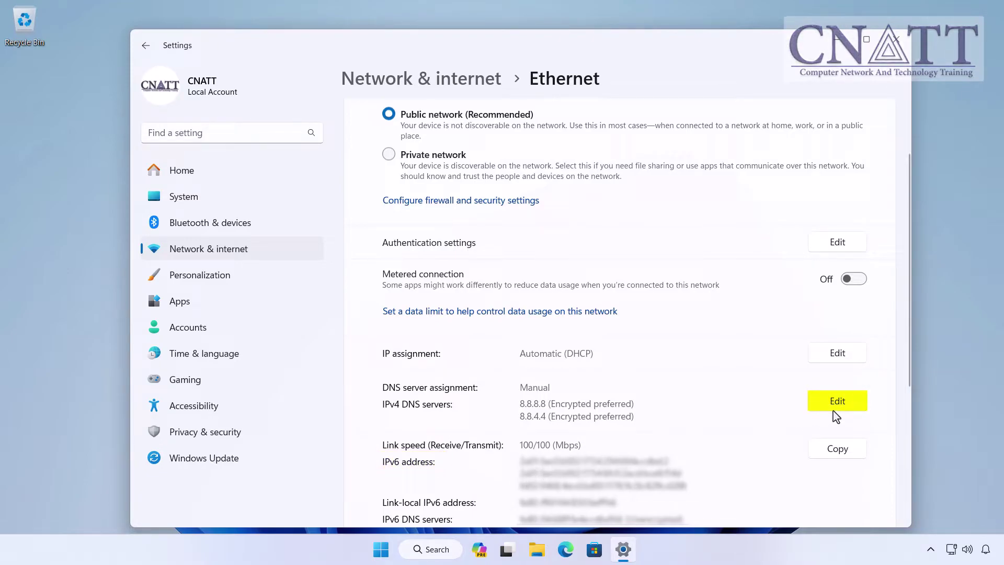
click(850, 405)
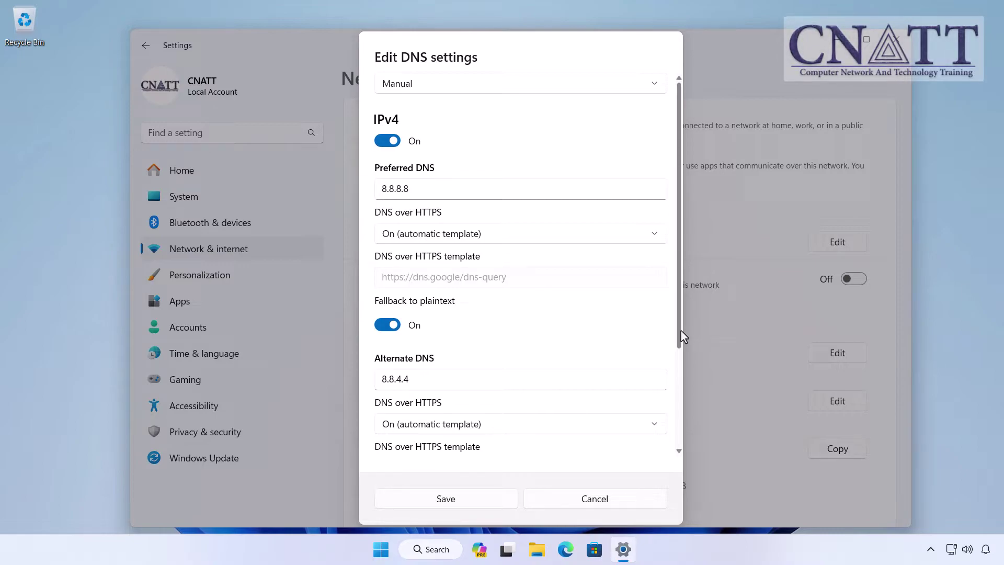
- Turn on IPv6 and enter preferred DNS 2001:4860:4860::8888 with automatic DNS over HTTPS and plaintext fallback
drag(680, 330, 675, 444)
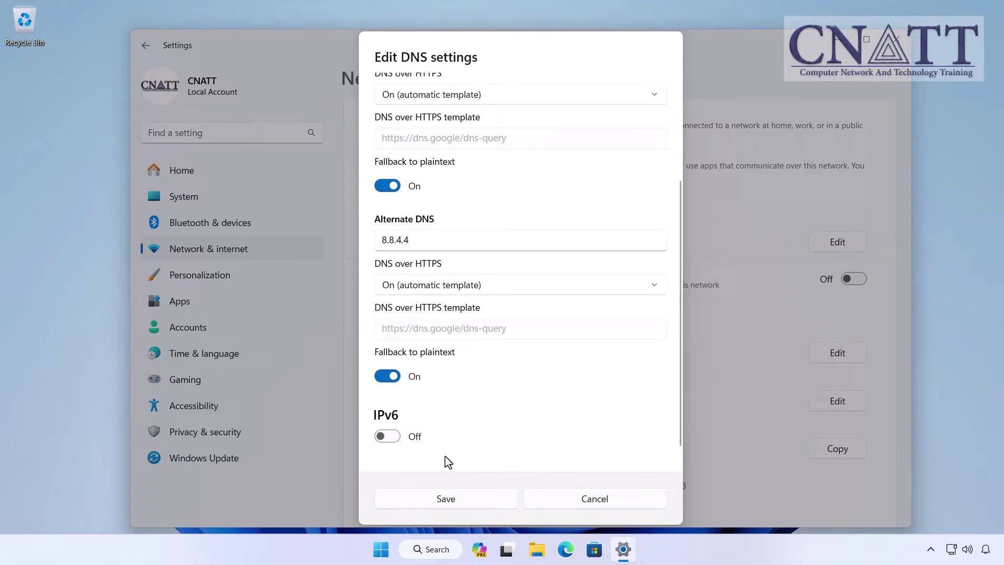
click(391, 439)
scroll(678, 351, down, 3)
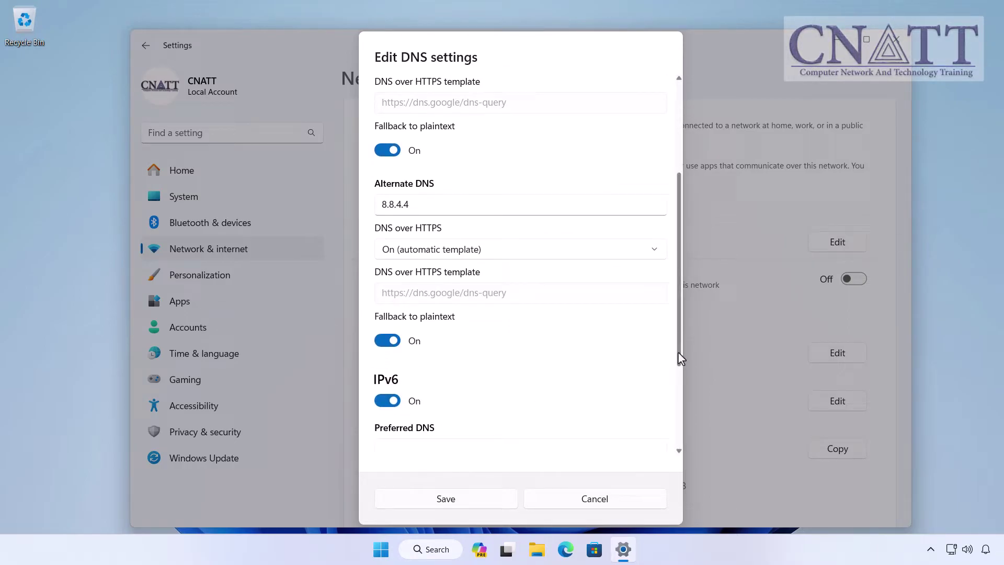
click(469, 294)
text(2001)
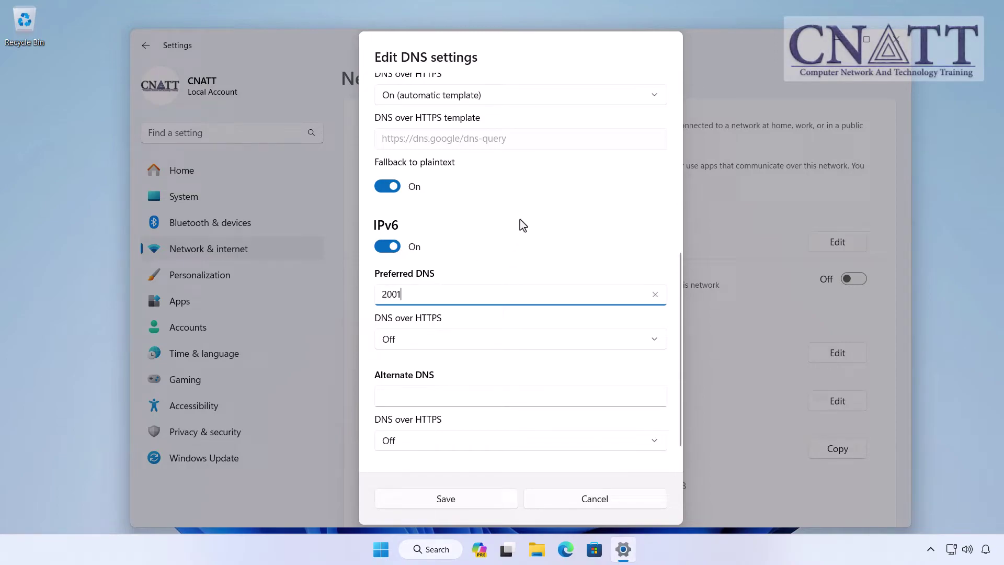
text(:4860:4860::8888)
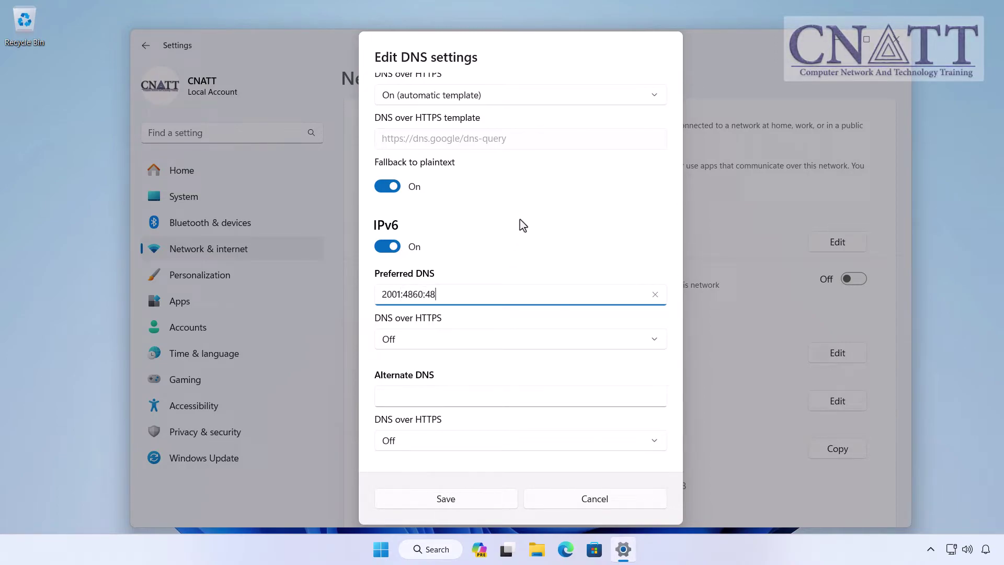
click(511, 340)
click(518, 370)
click(387, 431)
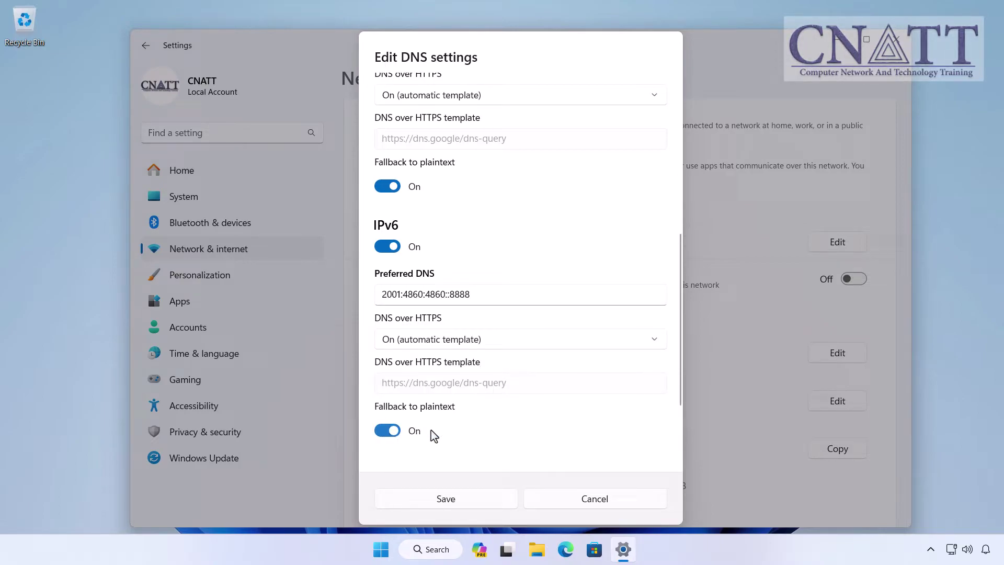
- Add alternate IPv6 DNS 2001:4860:4860::8844 with automatic DNS over HTTPS and fallback, then save
scroll(681, 391, down, 3)
click(514, 398)
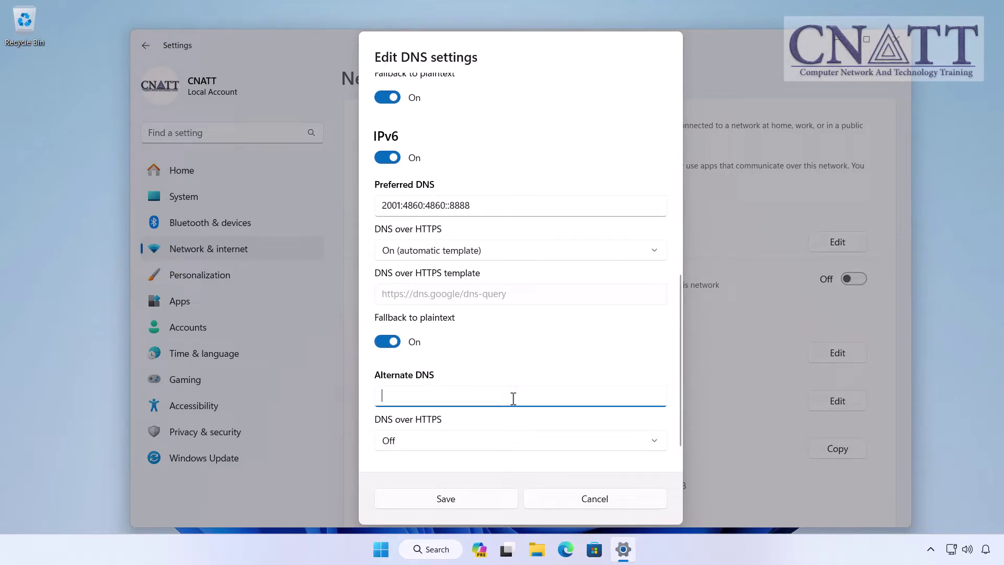
text(2001:4860:4860::8844)
click(535, 440)
click(535, 462)
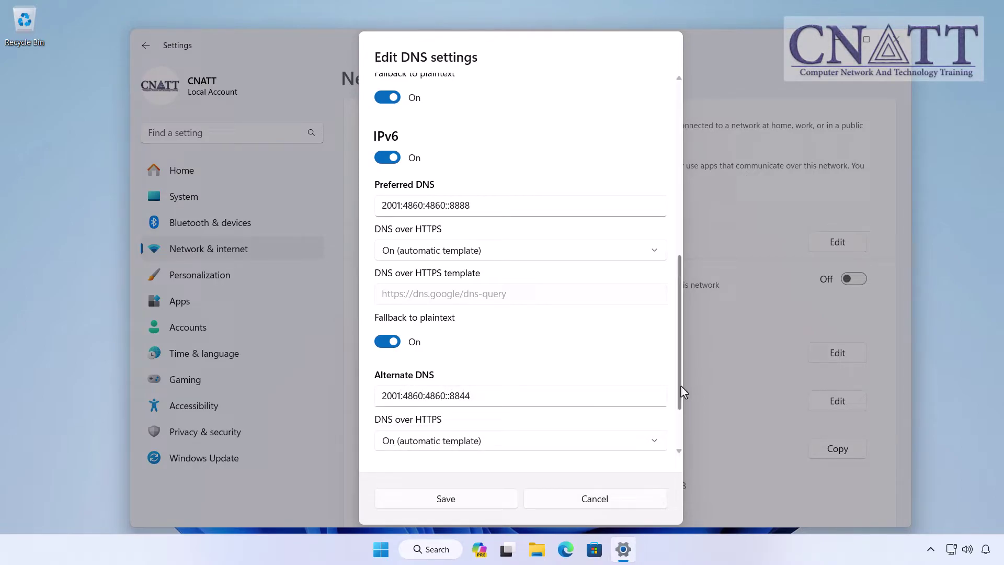
scroll(680, 385, down, 2)
click(399, 446)
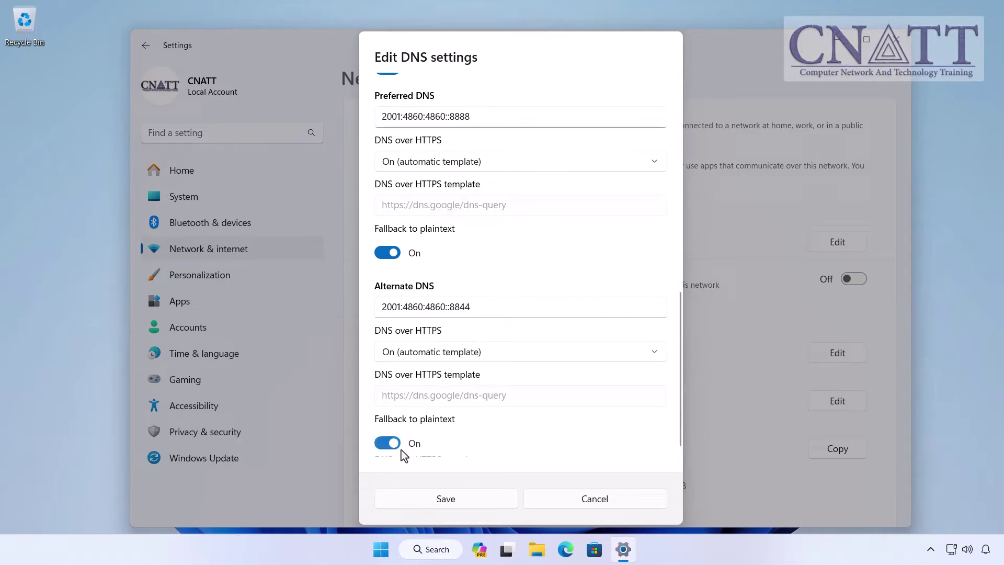
click(446, 499)
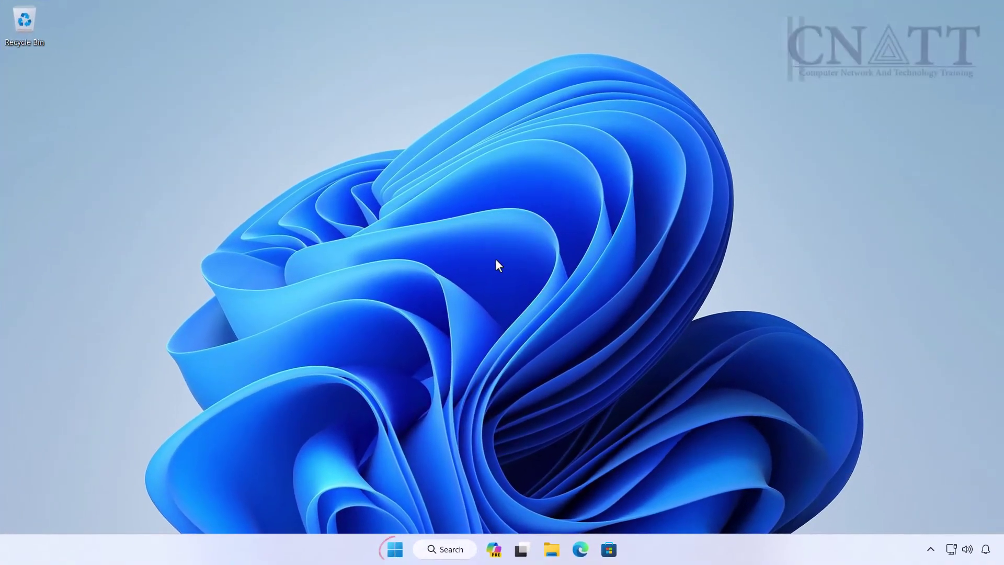
- Search the Start menu for 'control panel' and open the Control Panel match
click(402, 552)
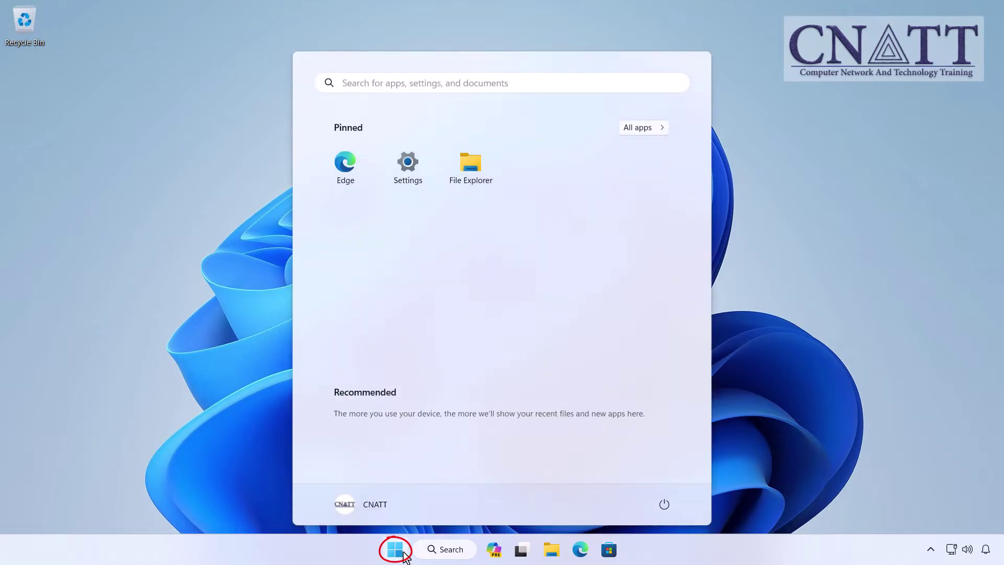
text(control panel)
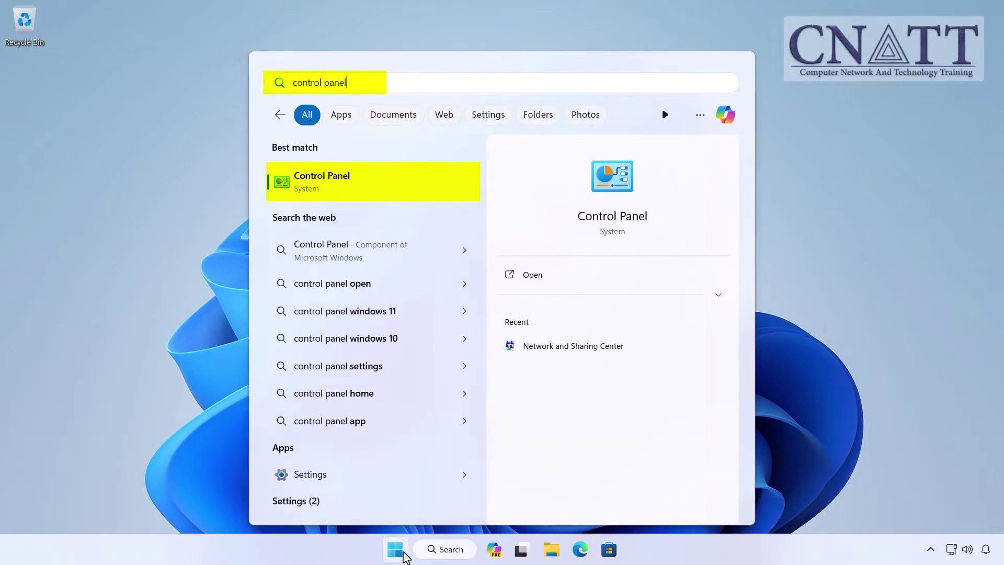
click(448, 195)
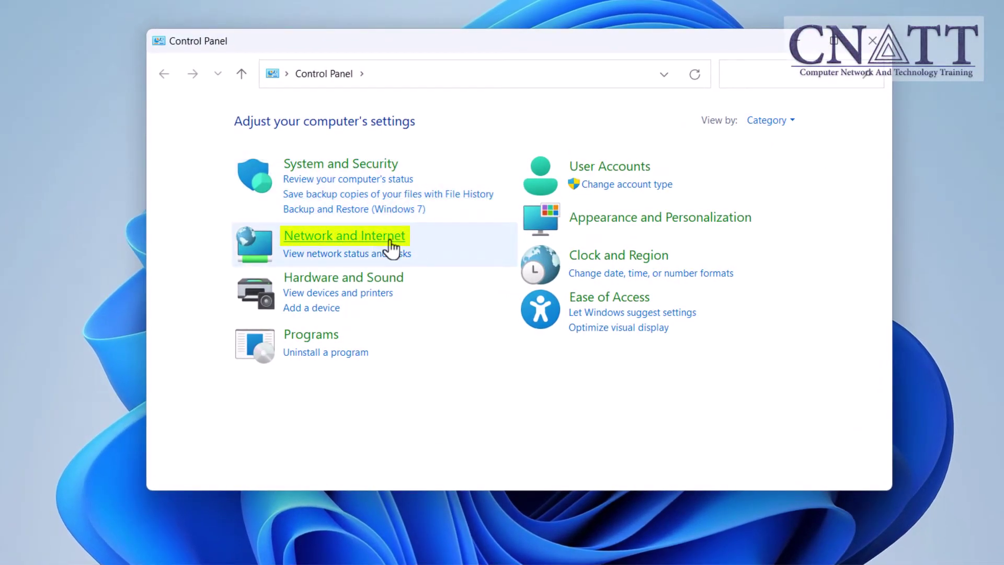
- Go through Network and Internet and Network and Sharing Center to Change adapter settings
click(392, 242)
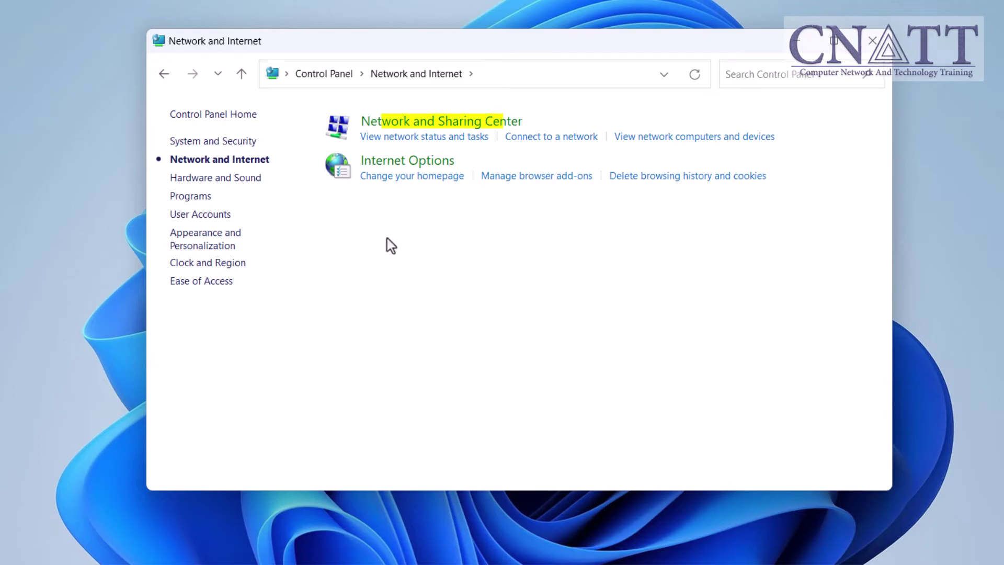
click(406, 135)
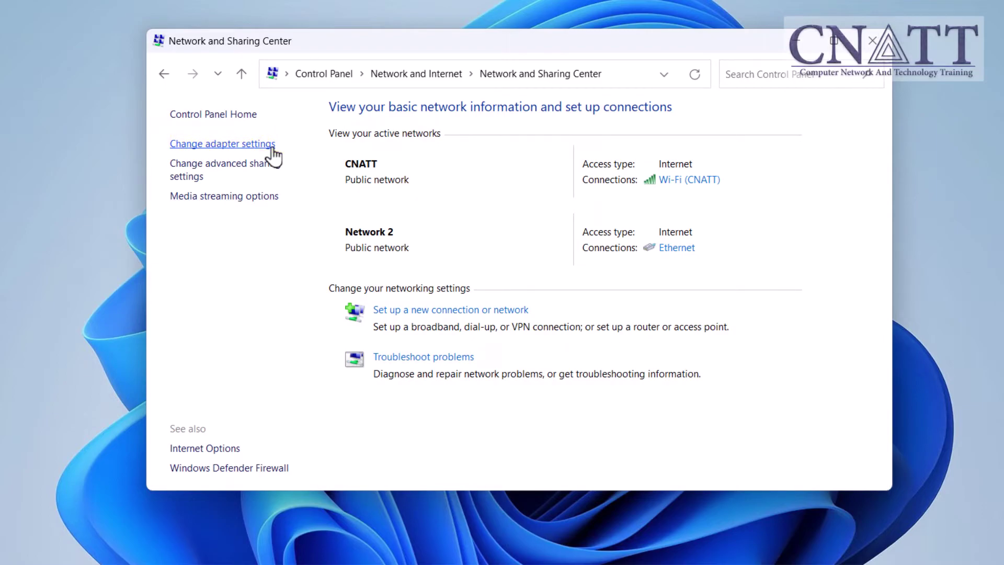
click(272, 152)
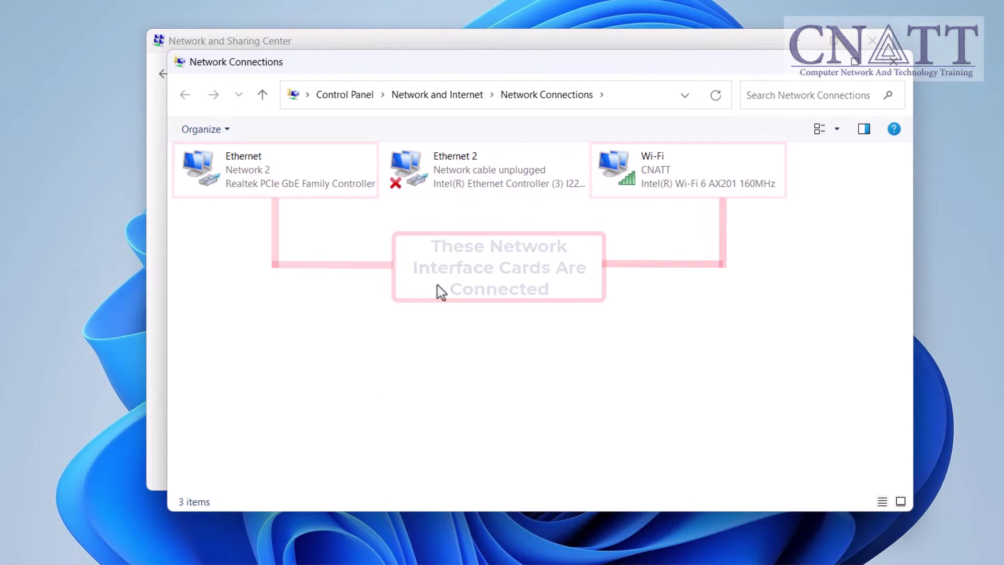
- In Ethernet's TCP/IPv4 properties, set manual DNS servers 8.8.8.8 and 8.8.4.4 and confirm
right_click(260, 184)
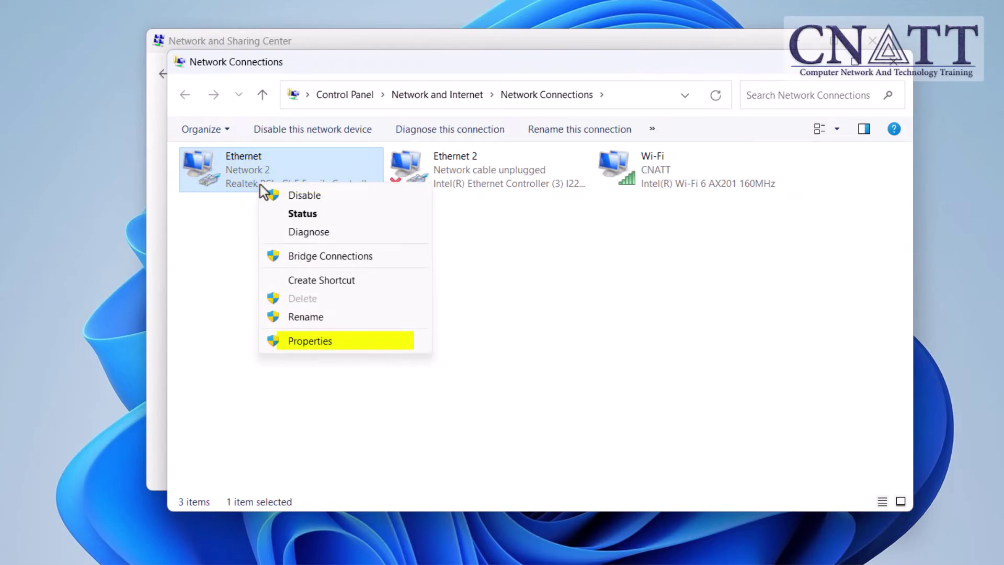
click(399, 345)
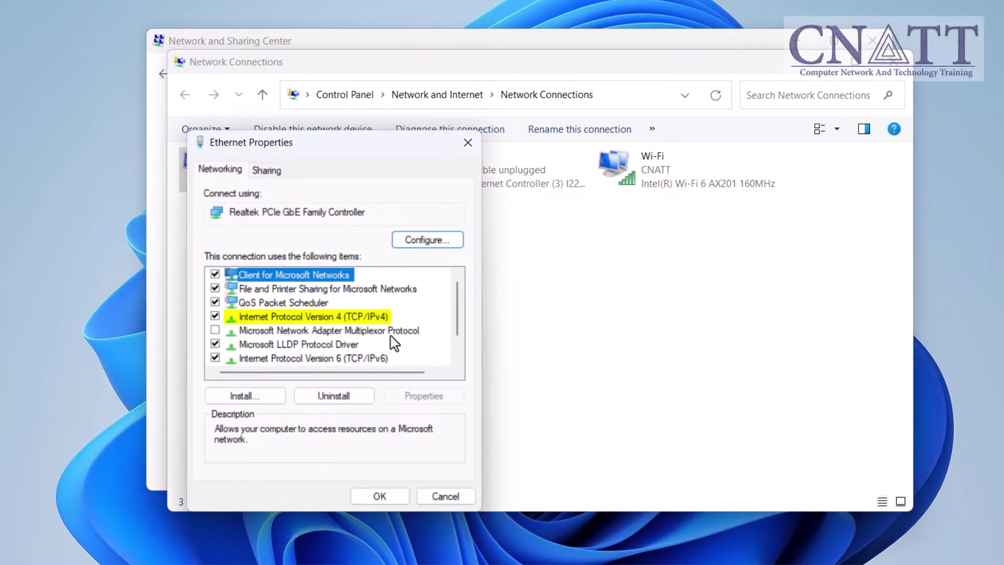
click(382, 320)
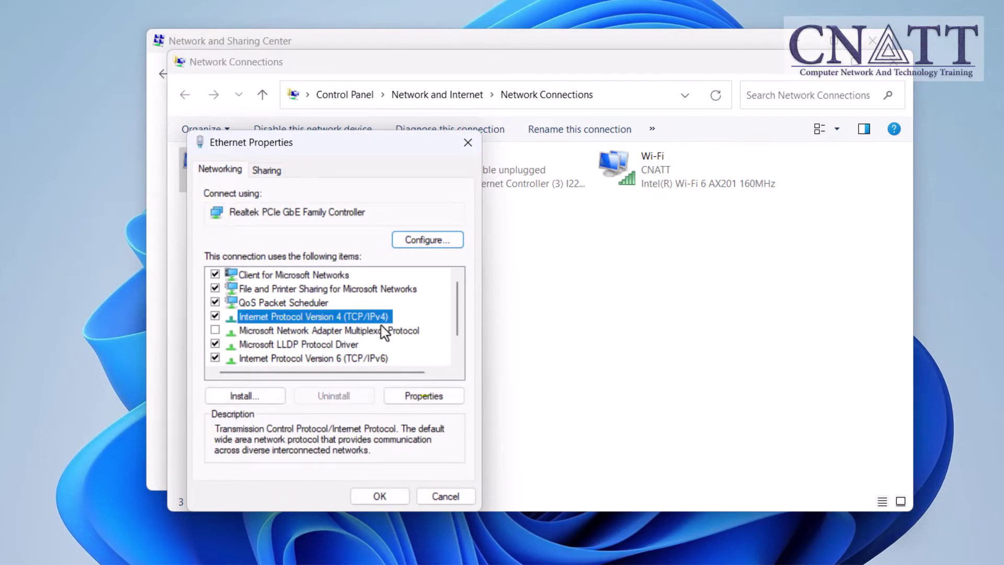
click(452, 397)
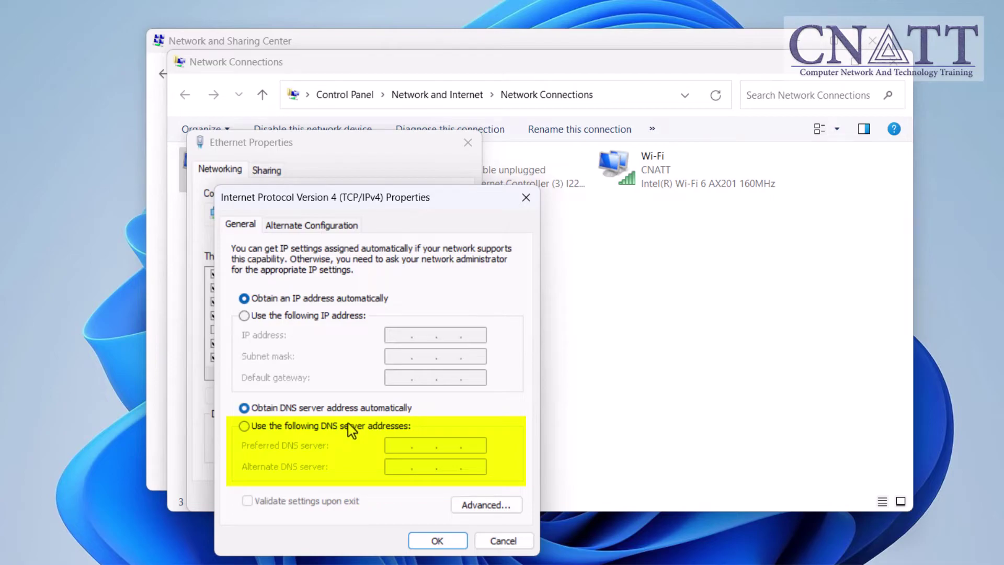
click(244, 429)
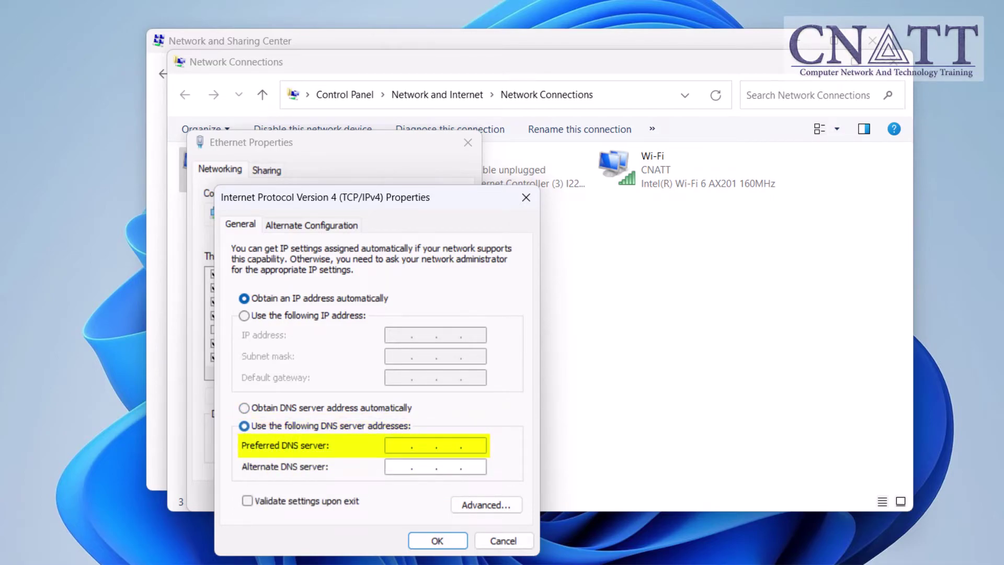
text(8.8.8.)
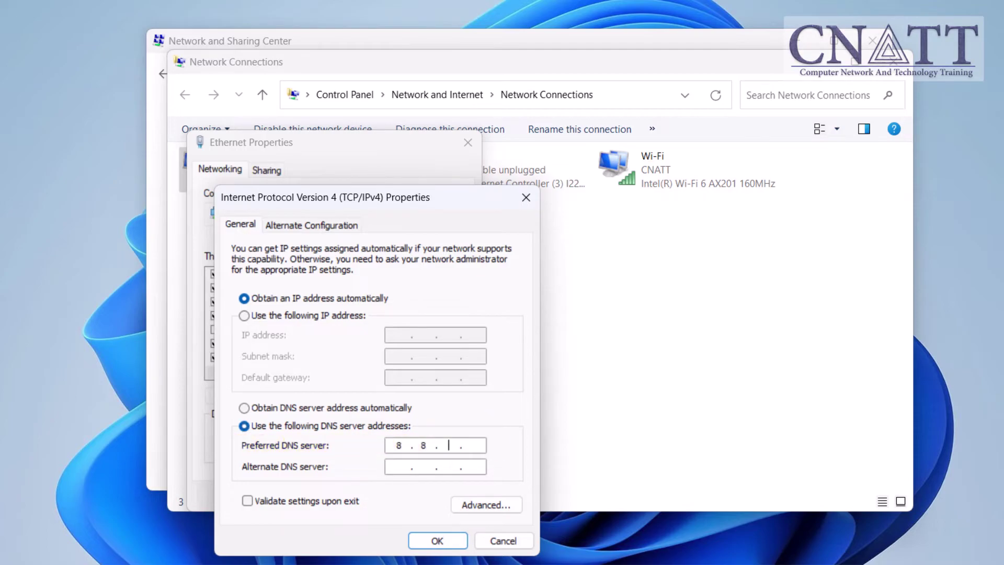
text(8)
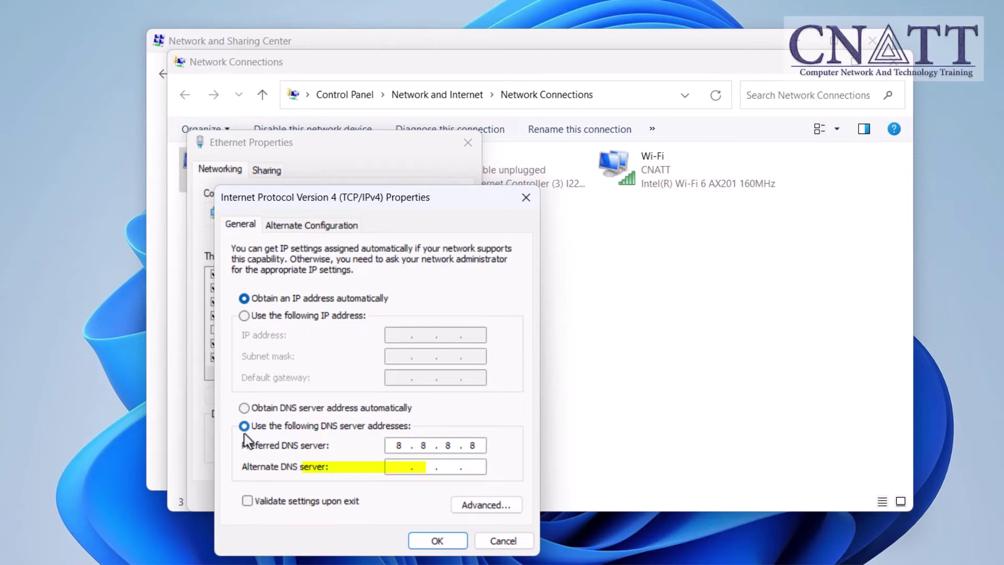
click(393, 470)
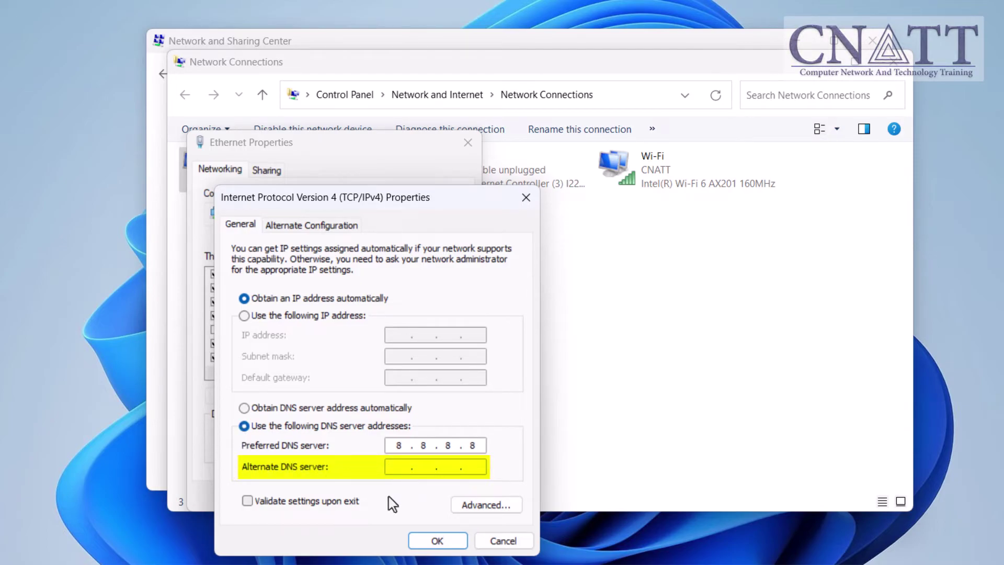
text(8.8.)
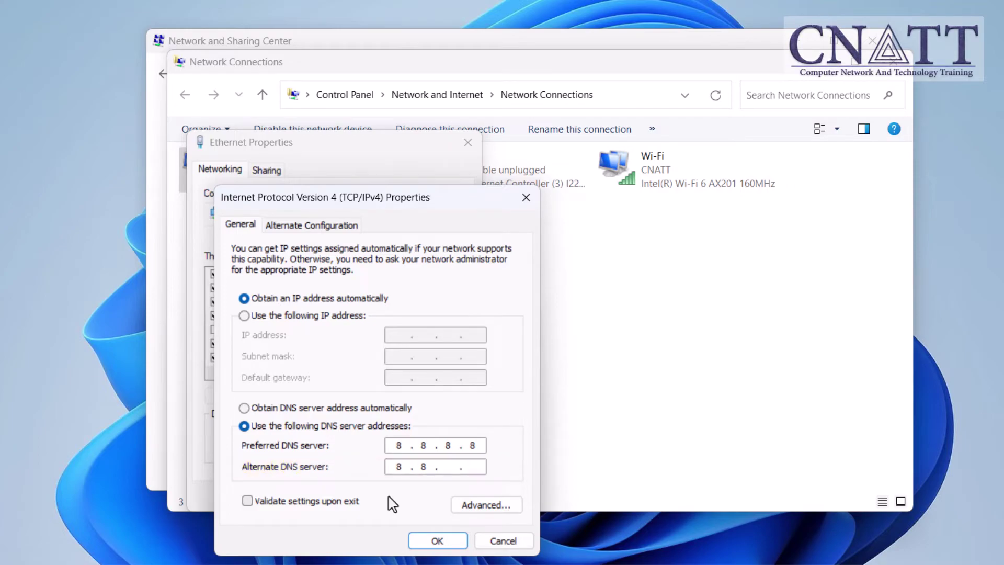
text(4.4)
click(448, 541)
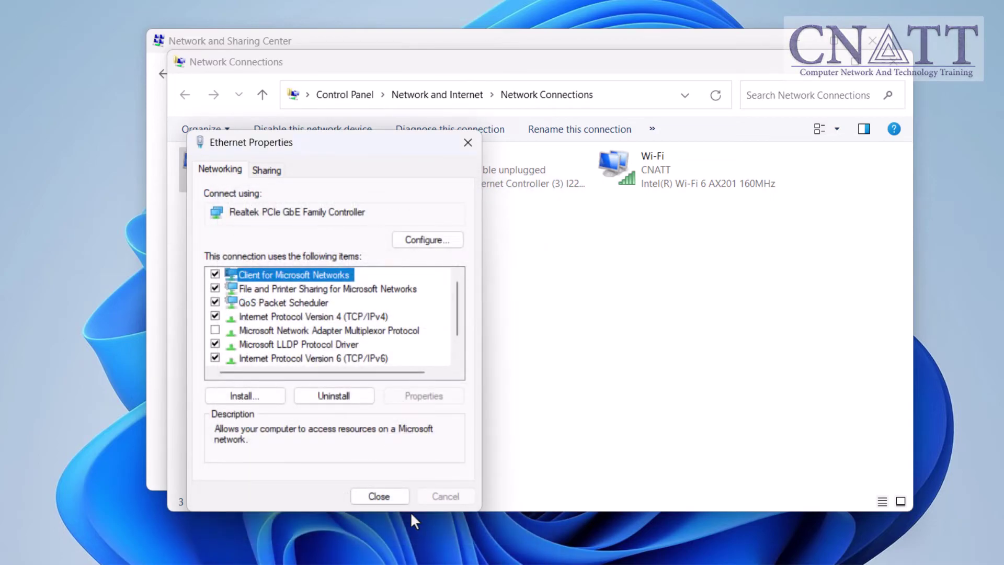
- Reopen Ethernet properties and set TCP/IPv6 DNS manually to 2001:4860:4860::8888 and 2001:4860:4860::8844
click(399, 501)
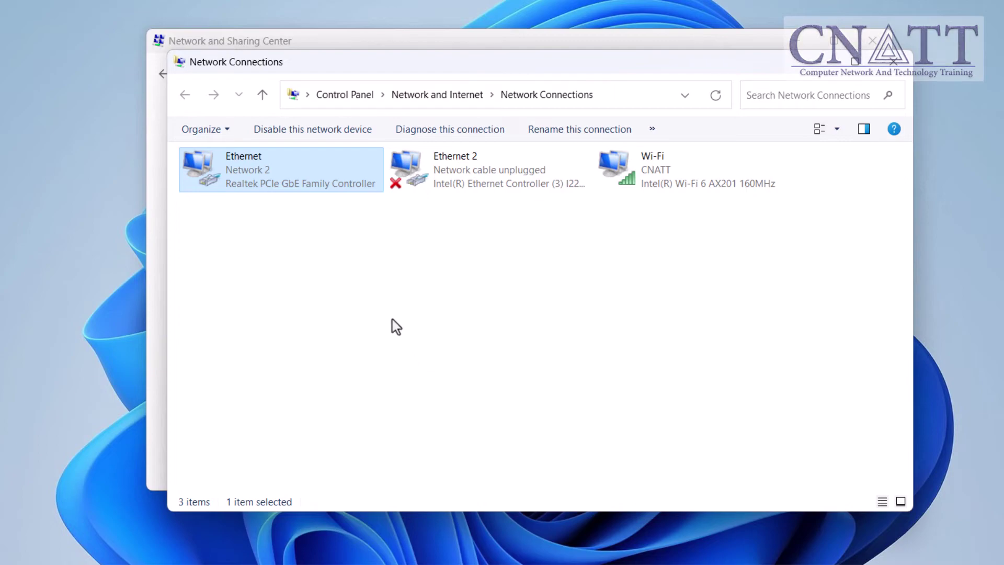
right_click(307, 187)
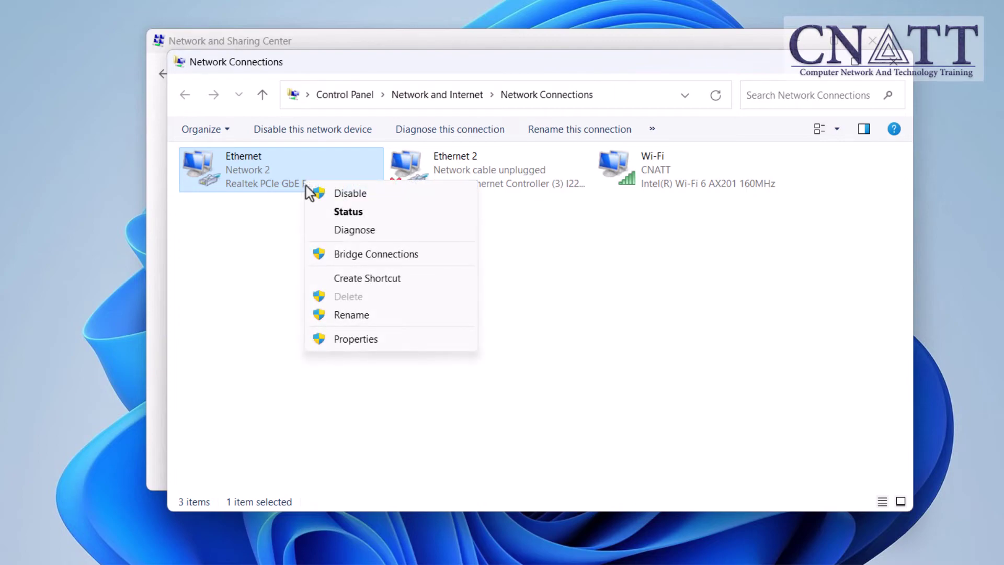
click(429, 340)
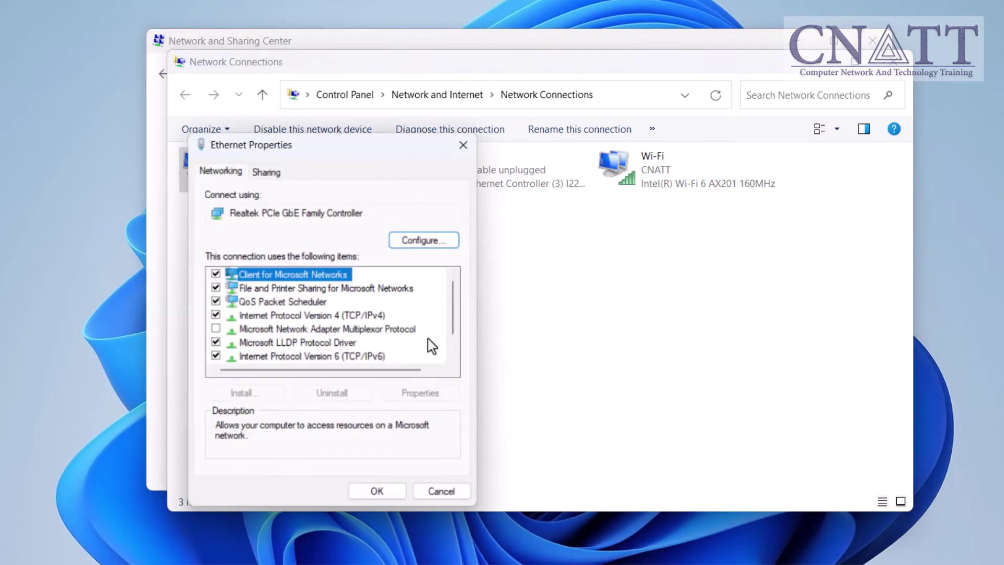
click(388, 361)
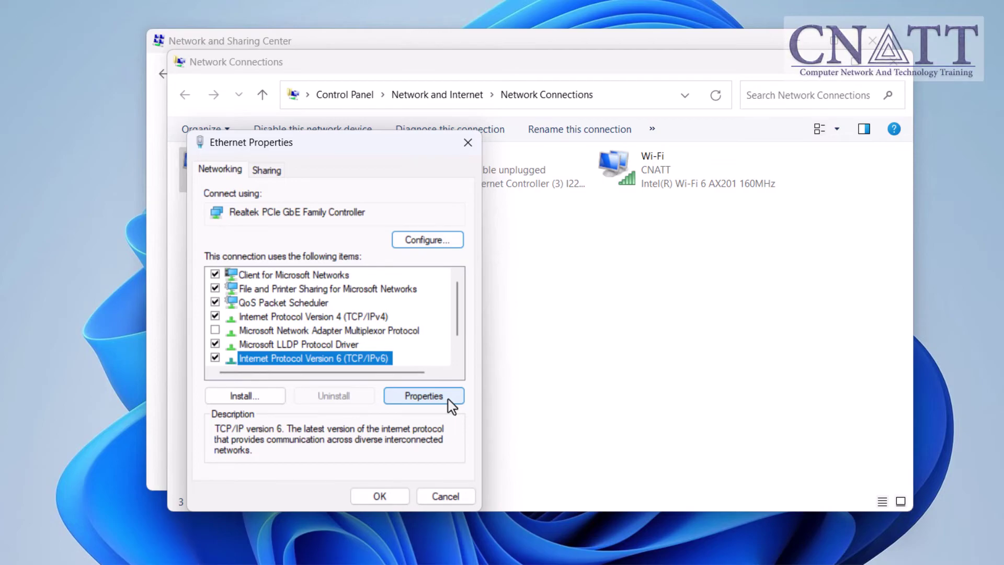
click(424, 396)
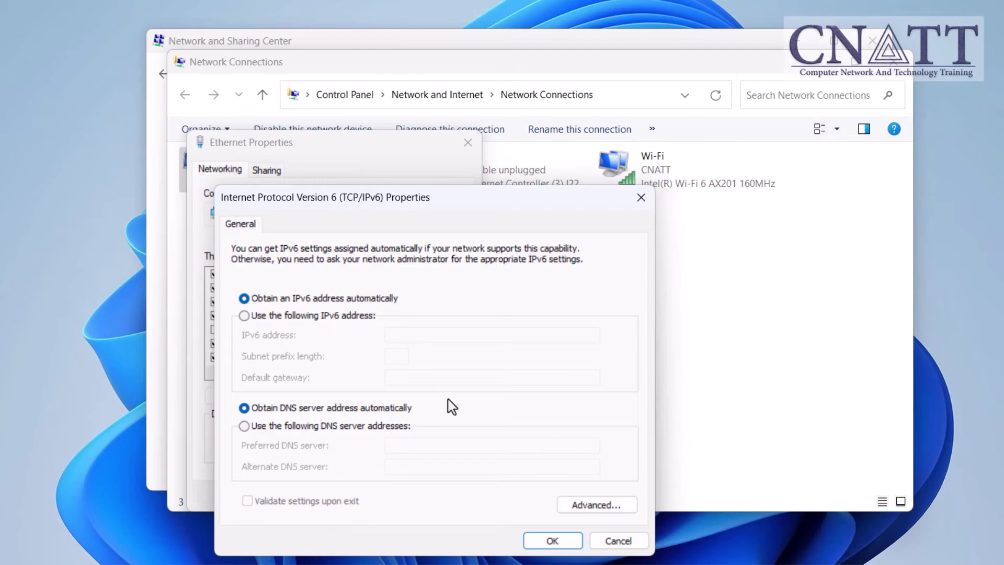
click(245, 426)
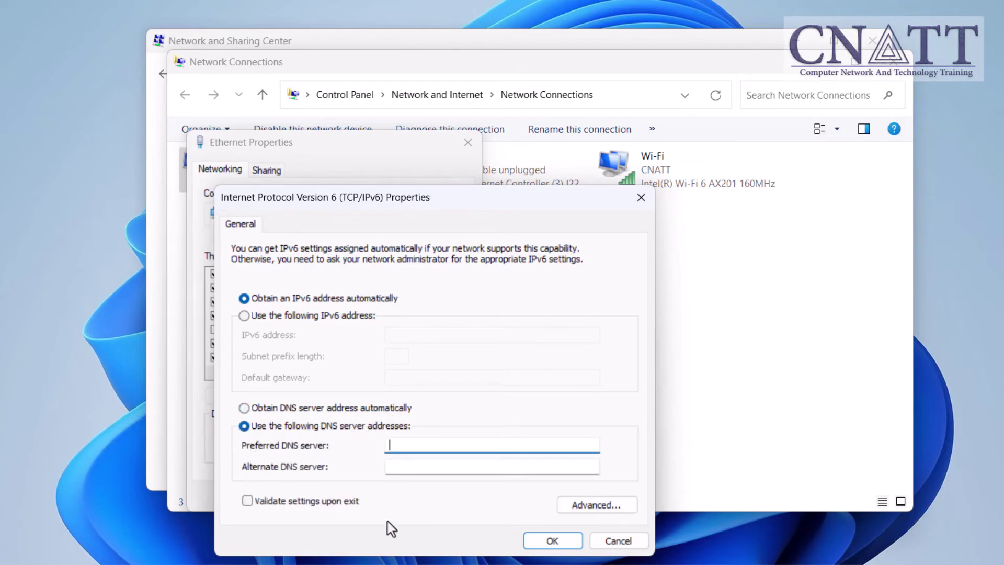
text(2001:4860:4860::8888)
click(419, 467)
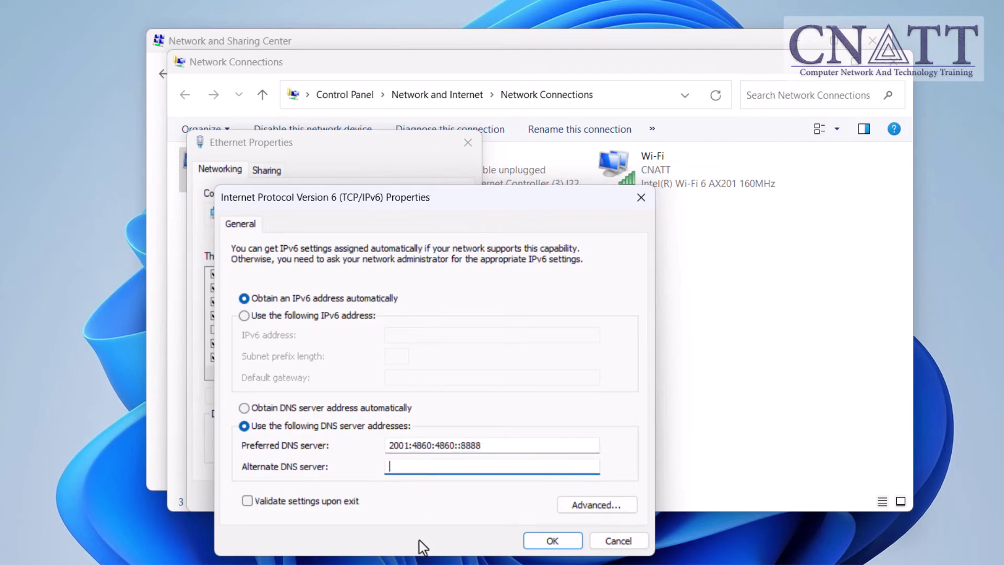
text(2001:4860:4860)
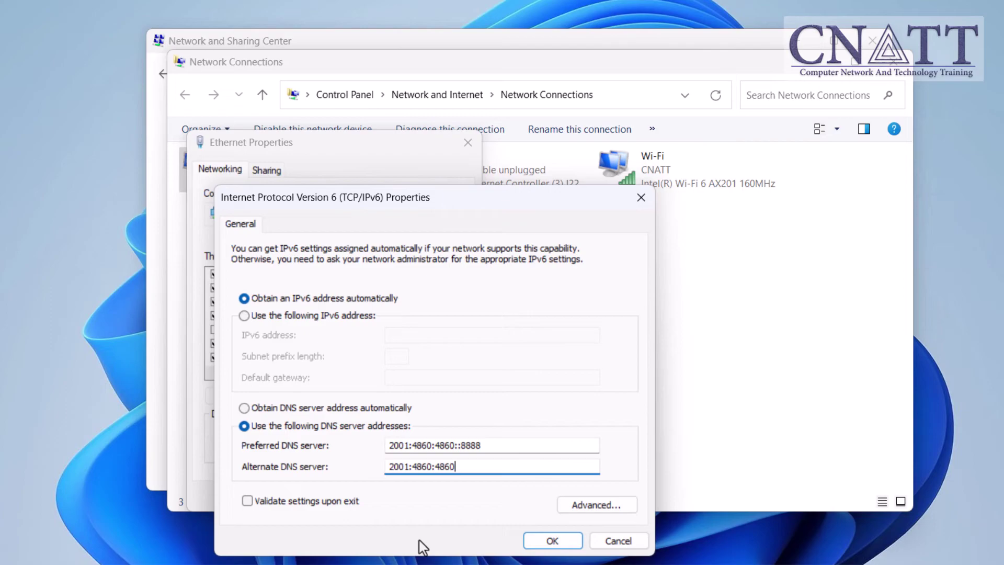
text(::8844)
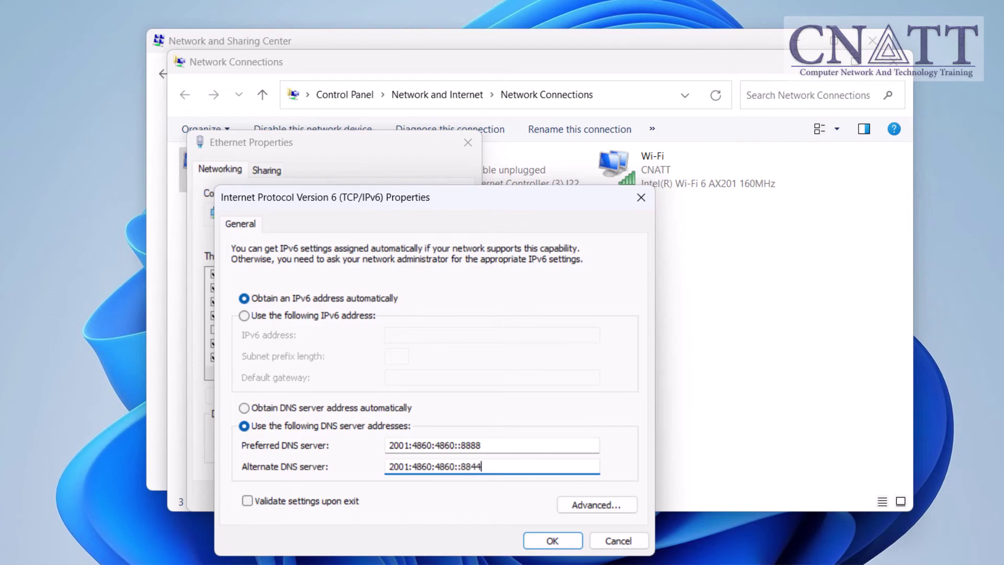
click(568, 544)
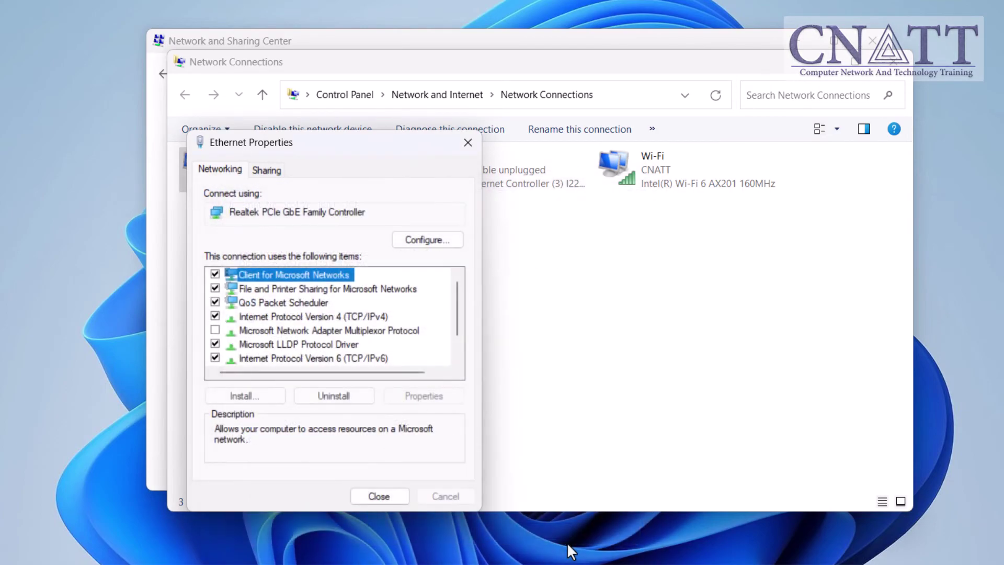
- Open Ethernet status details and scroll to the DNS rows listing the Google IPv4 and IPv6 servers
click(397, 499)
right_click(328, 191)
click(435, 220)
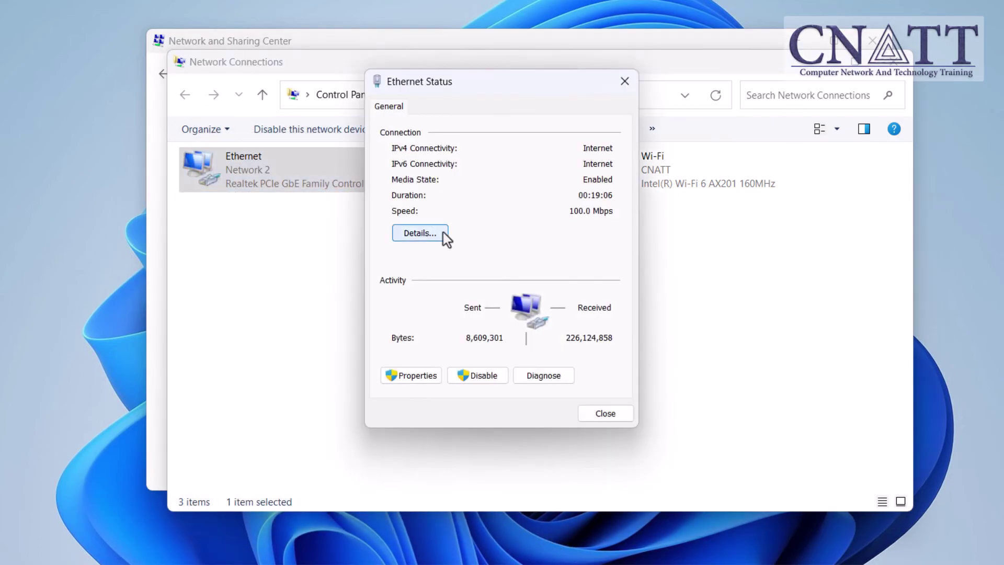
click(443, 233)
drag(667, 277, 676, 349)
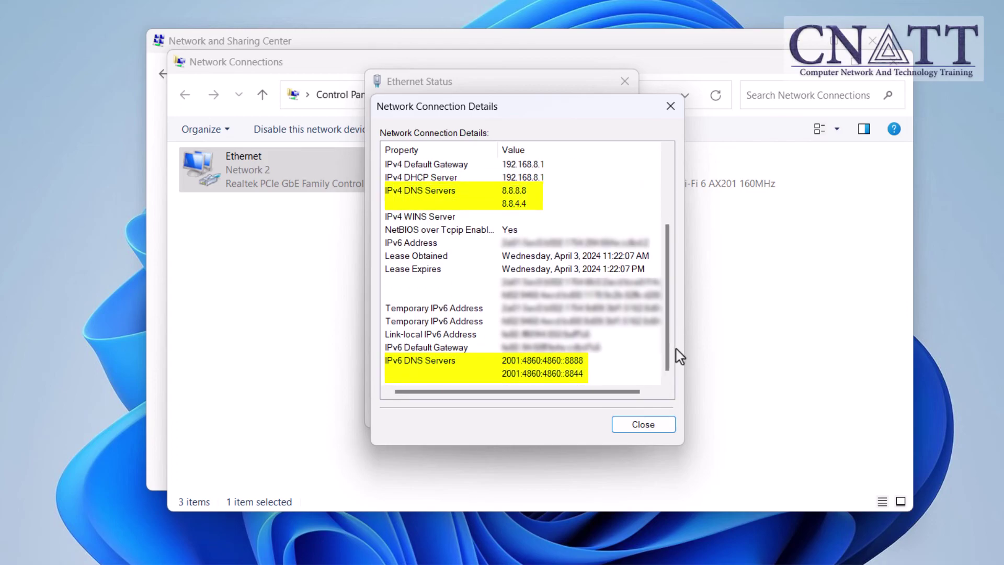